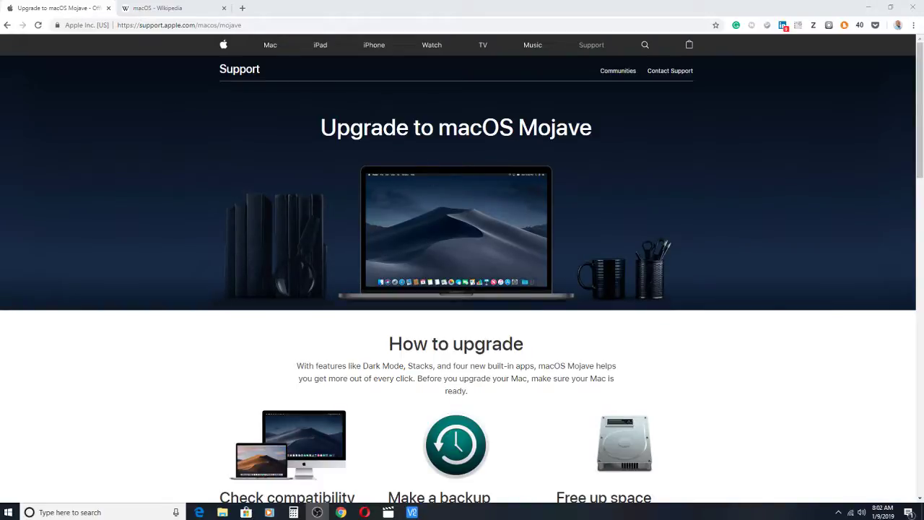
# - Examine the macOS versions listed in the Software compatibility table of the Wikipedia macOS article
pyautogui.click(158, 10)
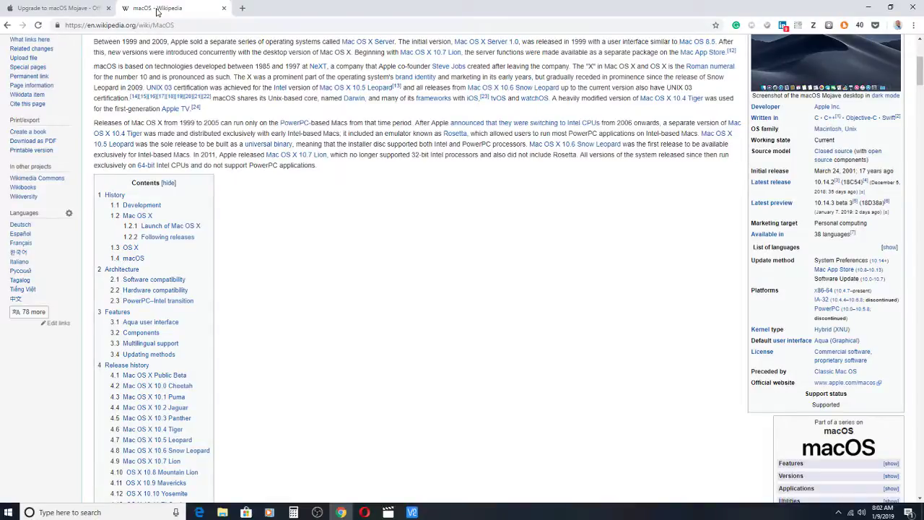
pyautogui.scroll(-3, 256, 188)
pyautogui.scroll(-10, 256, 188)
pyautogui.scroll(-8, 256, 188)
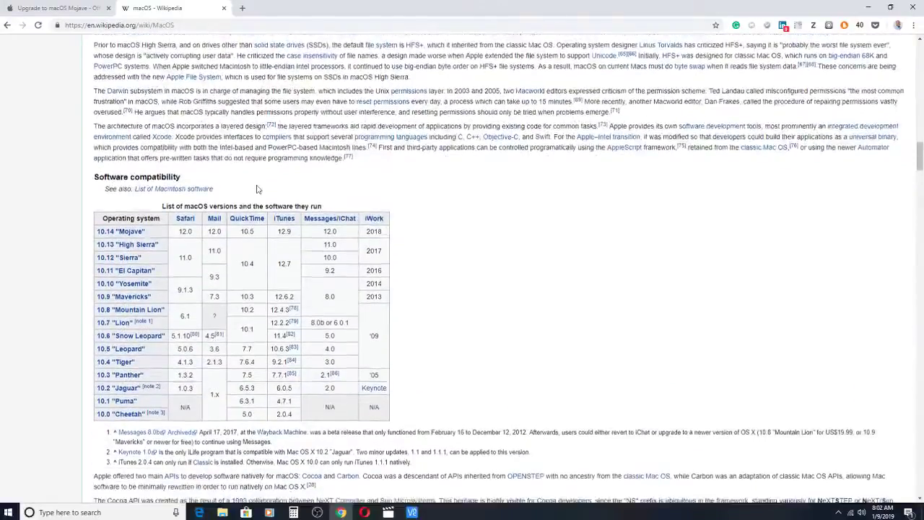
pyautogui.scroll(-1, 256, 189)
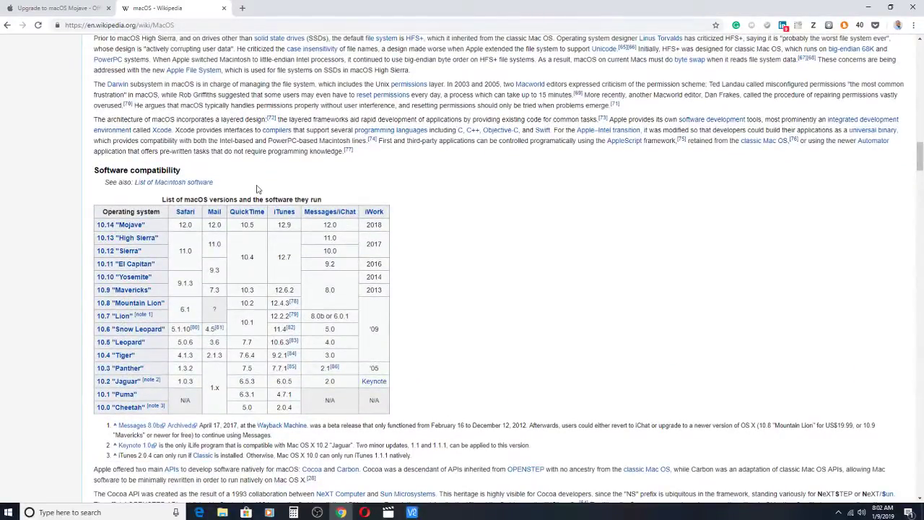
pyautogui.scroll(-1, 257, 189)
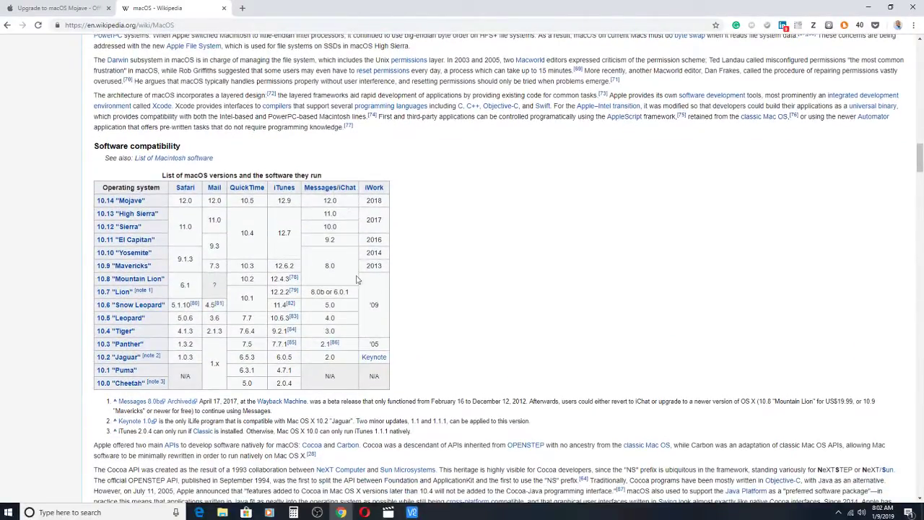
pyautogui.moveTo(119, 388)
pyautogui.moveTo(132, 336)
pyautogui.moveTo(120, 297)
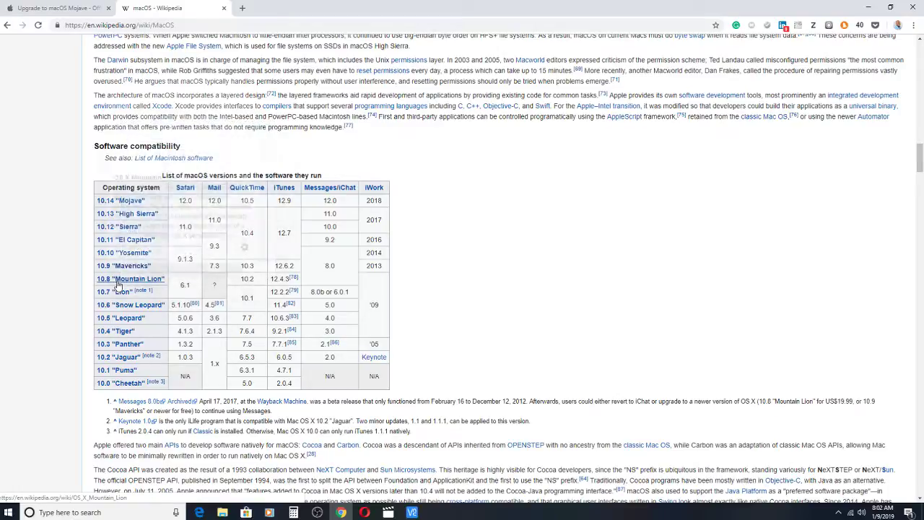
pyautogui.moveTo(119, 280)
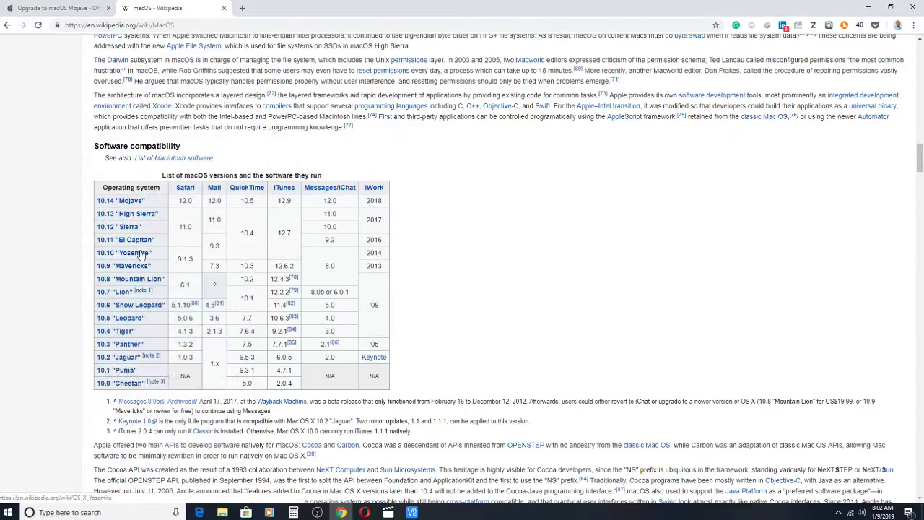
pyautogui.moveTo(141, 255)
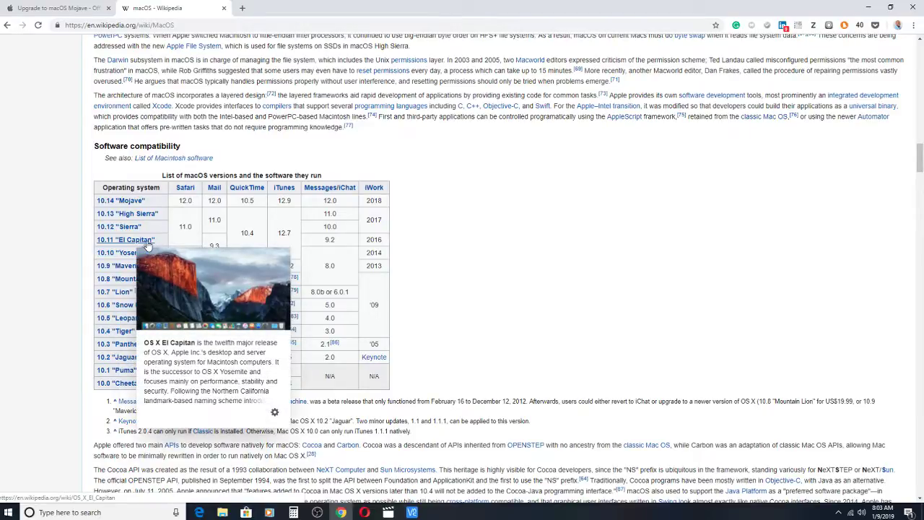
pyautogui.moveTo(132, 229)
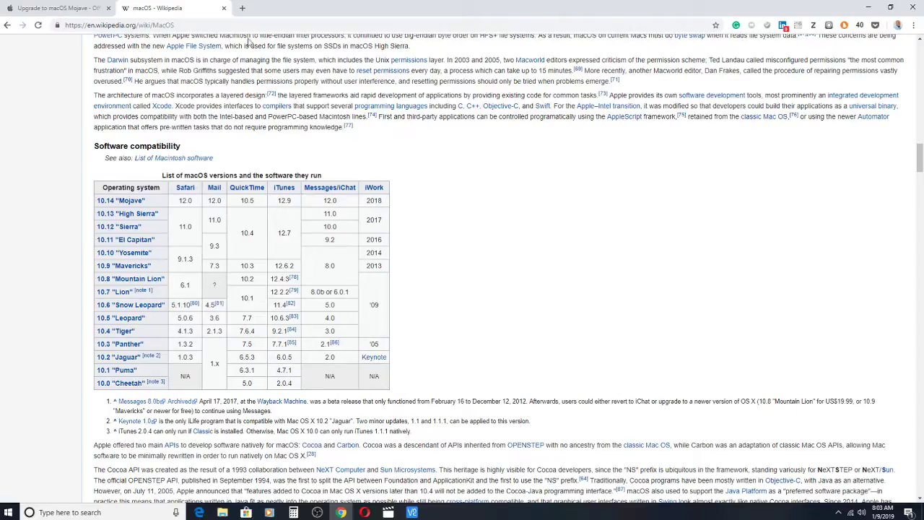
# - Minimize the browser to reach the Mac's screen and check its macOS version and hardware in About This Mac
pyautogui.click(870, 10)
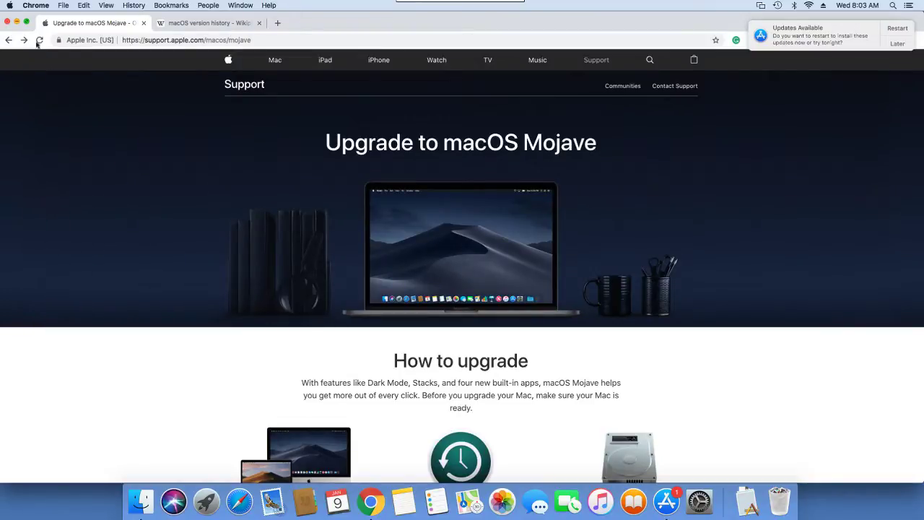
pyautogui.click(9, 6)
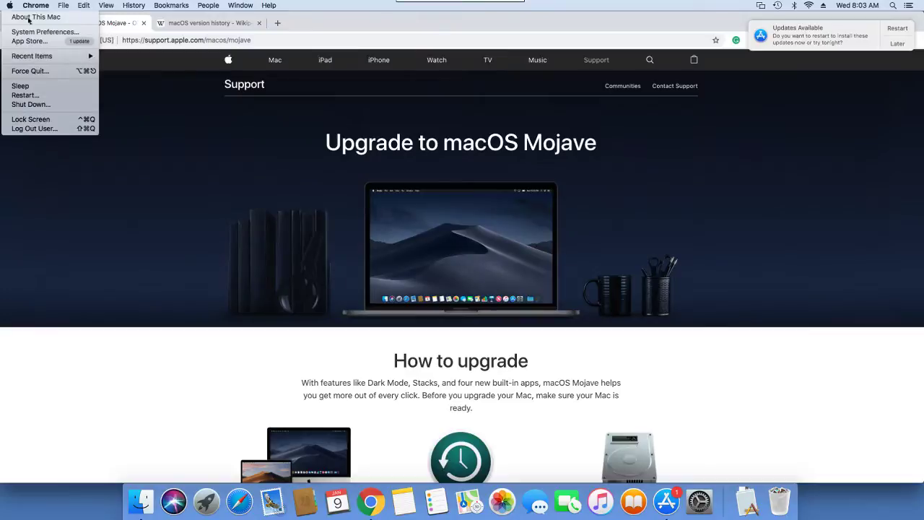
pyautogui.click(52, 20)
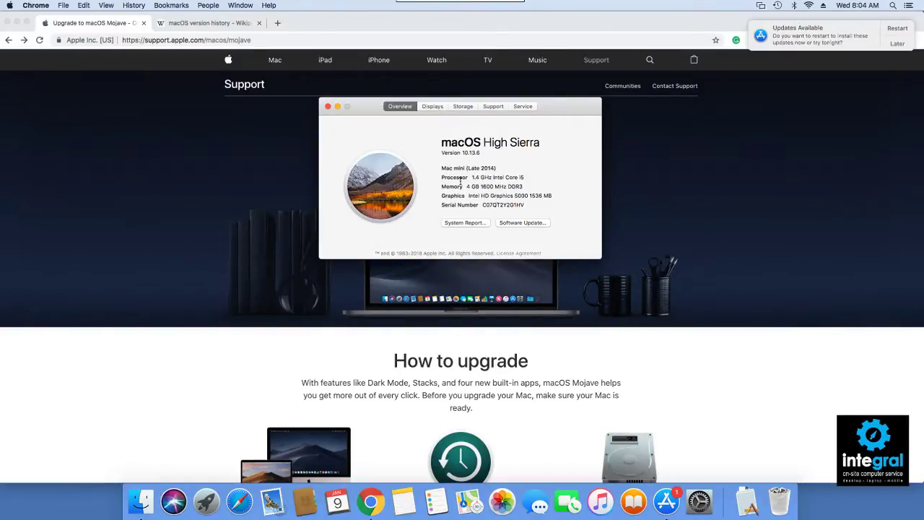
pyautogui.click(327, 107)
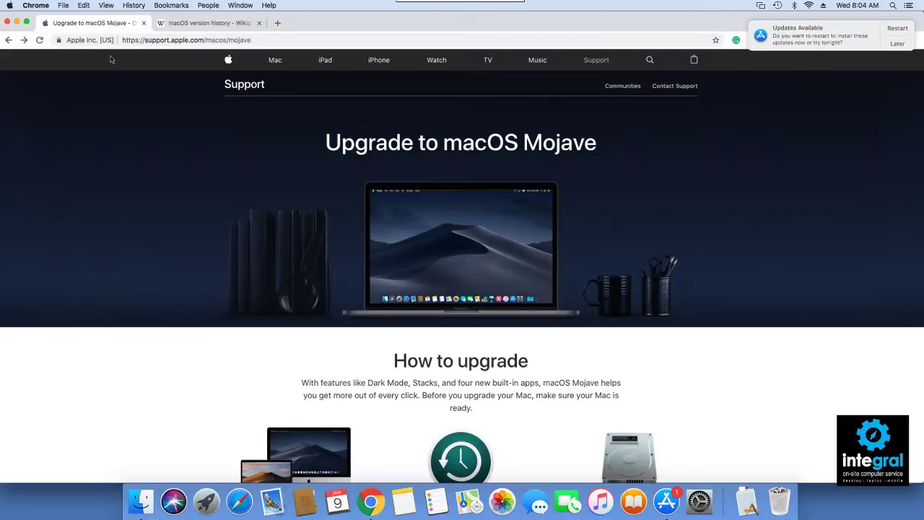
# - Launch Software Update from the About This Mac overview to view the App Store's available updates
pyautogui.click(10, 5)
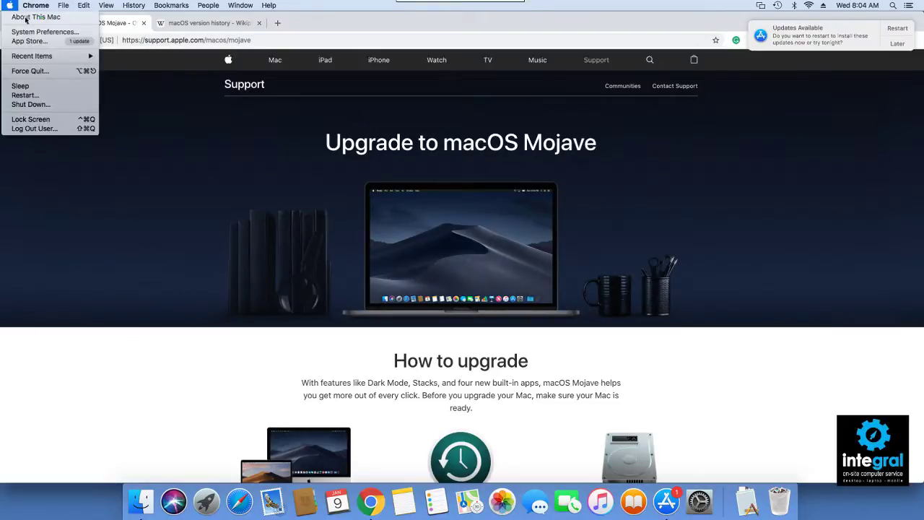
pyautogui.click(32, 22)
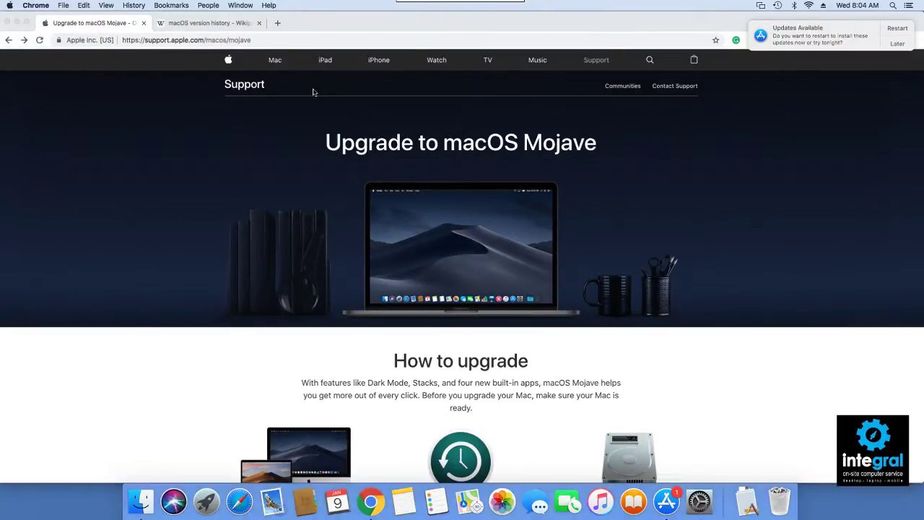
pyautogui.click(527, 225)
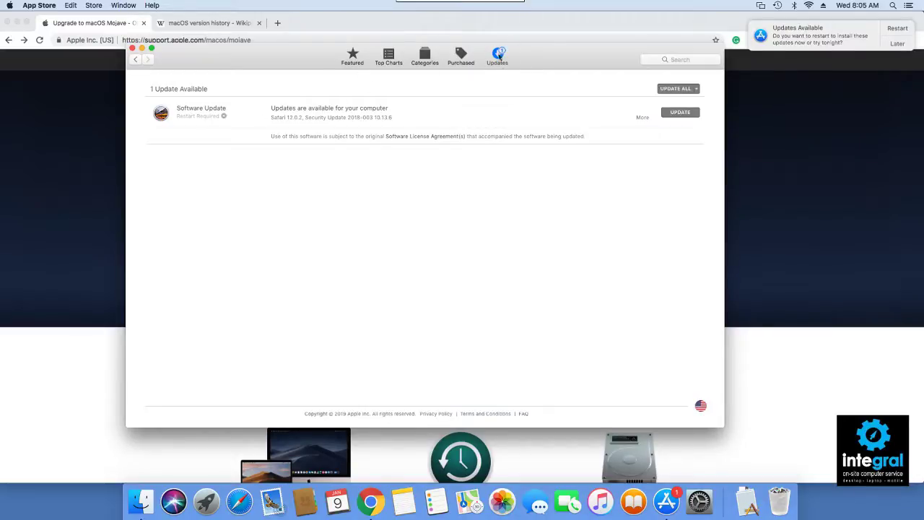
# - Open the macOS Mojave page from the App Store's Featured section and check its Open options
pyautogui.click(350, 57)
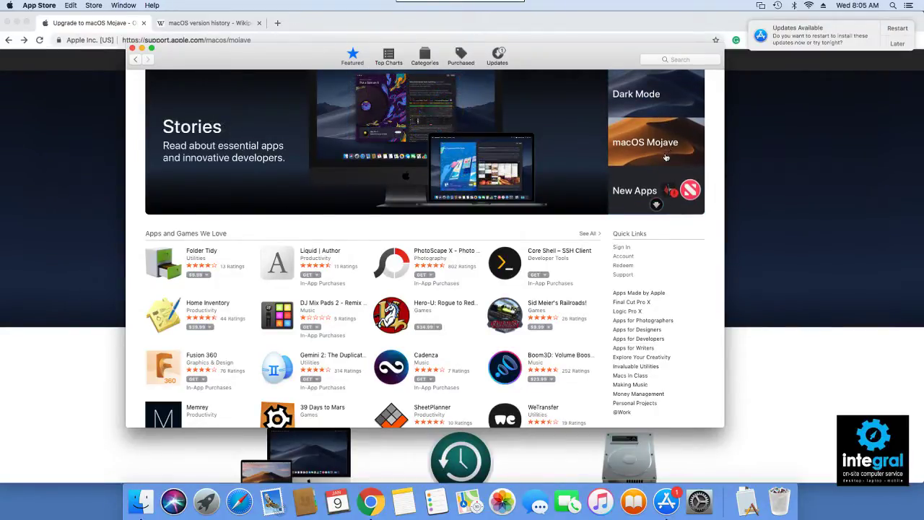
pyautogui.click(666, 150)
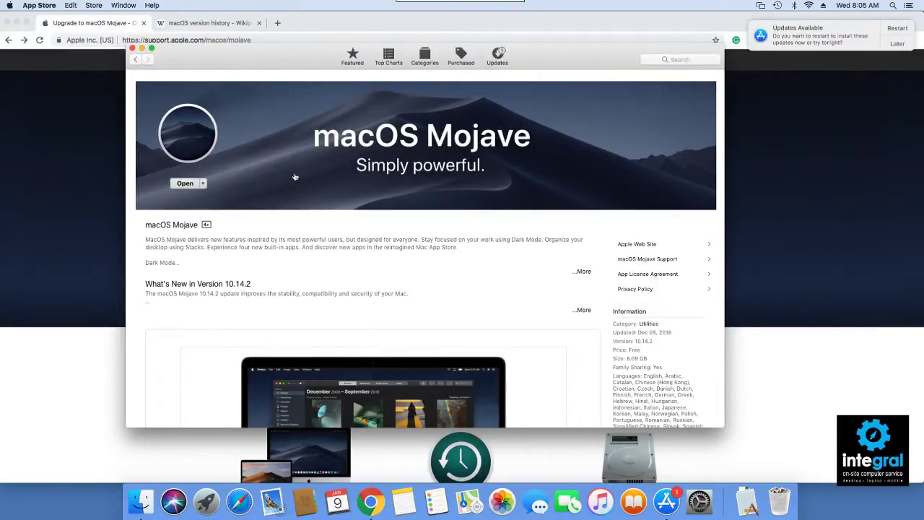
pyautogui.click(204, 185)
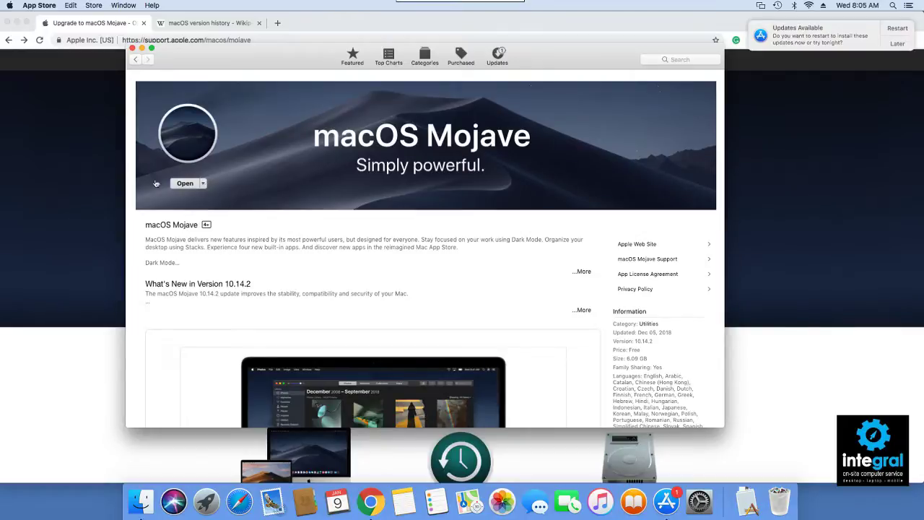
pyautogui.click(160, 319)
# - Minimize the App Store window and dismiss the About This Mac window
pyautogui.click(142, 48)
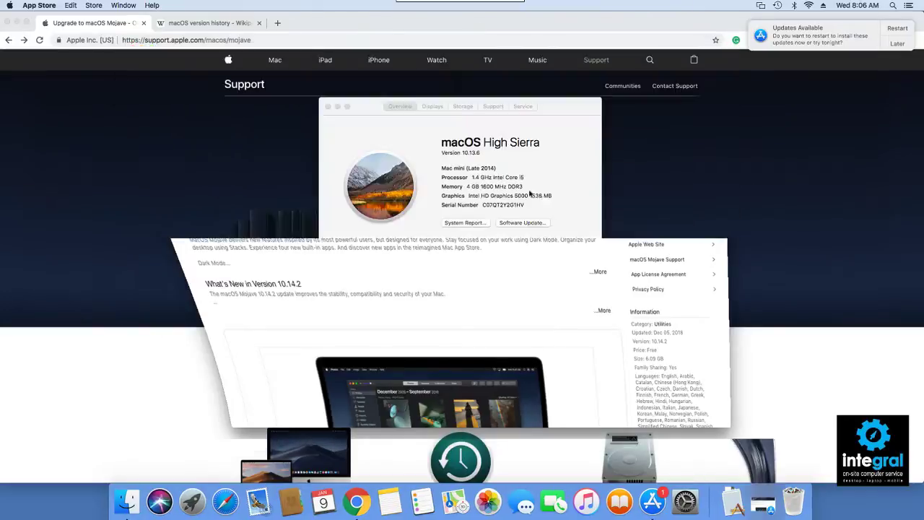
pyautogui.click(344, 108)
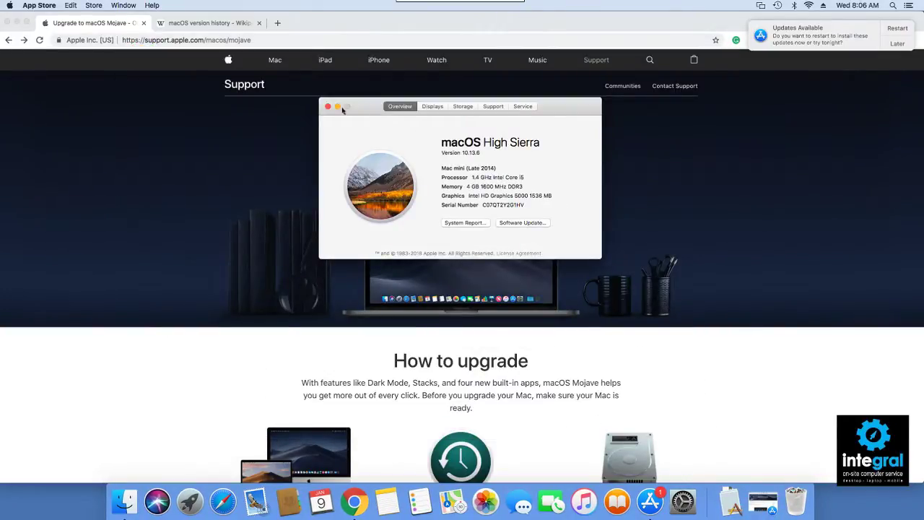
pyautogui.press('super+w')
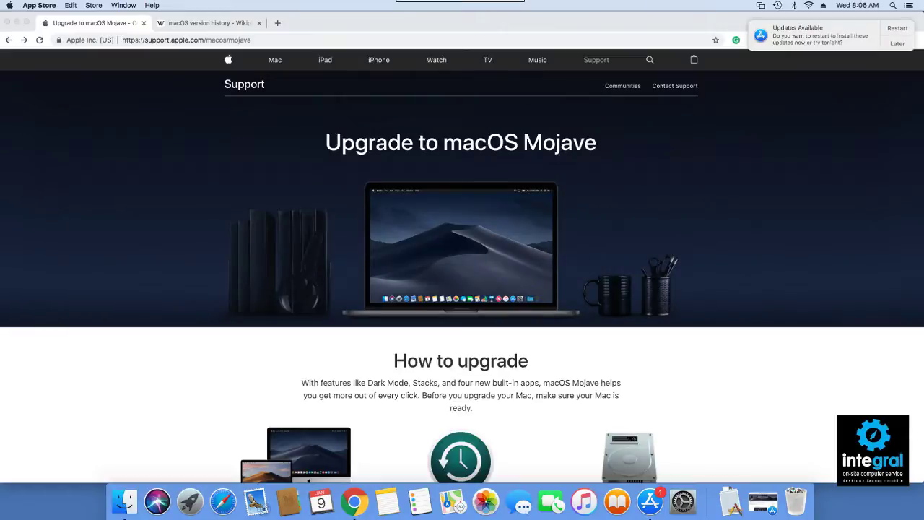
# - Compare the Check compatibility requirements on the Mojave upgrade page with the Mac's model and version in About This Mac
pyautogui.scroll(-5, 690, 316)
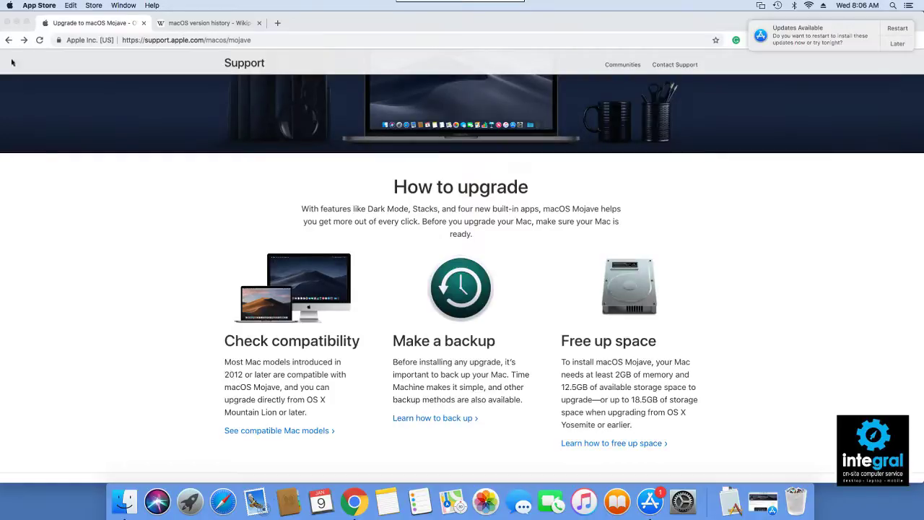
pyautogui.click(10, 5)
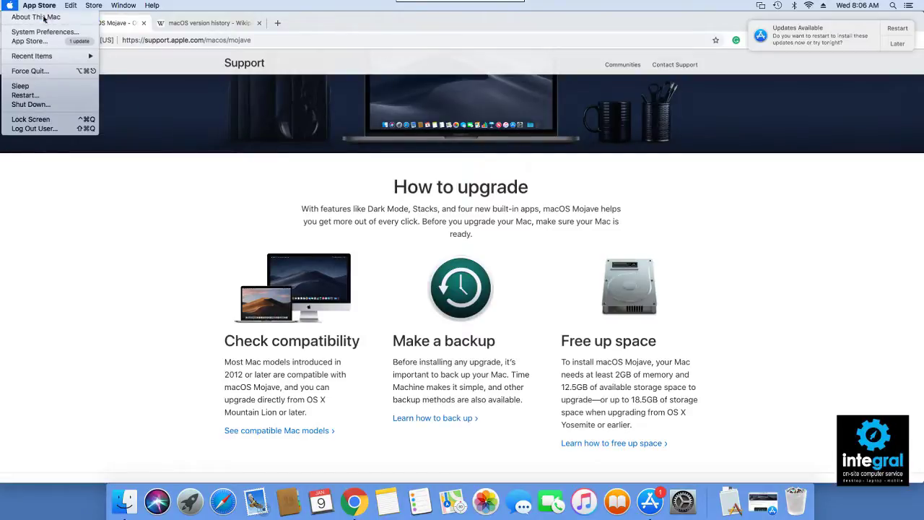
pyautogui.press('Escape')
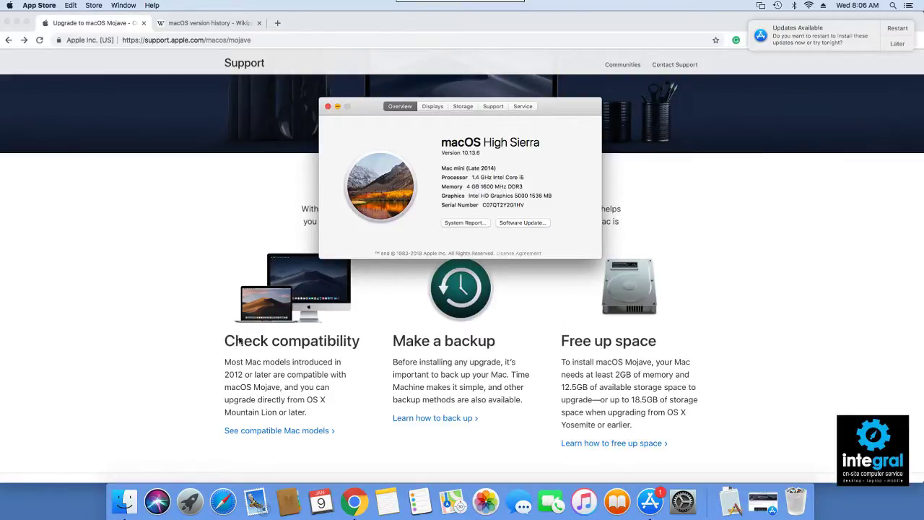
pyautogui.click(327, 107)
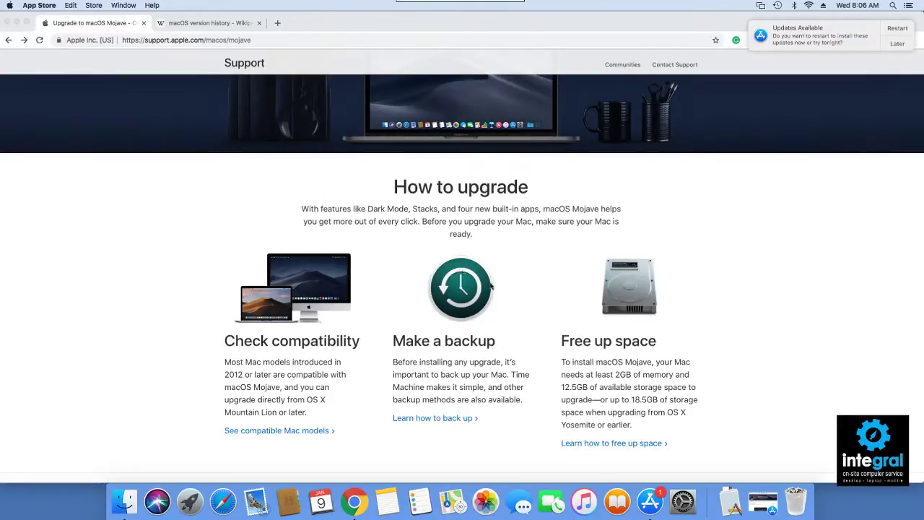
# - Review the page's Make a backup advice and check the Mac's Time Machine status
pyautogui.scroll(1, 473, 437)
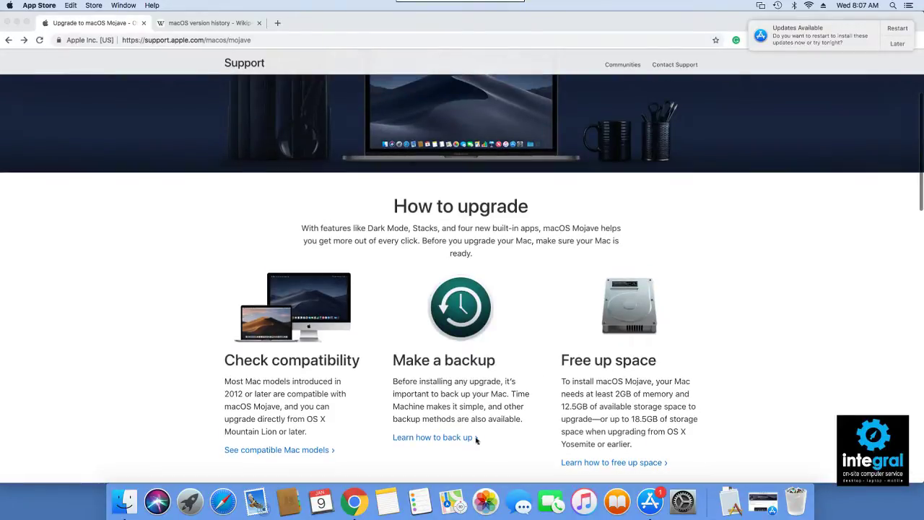
pyautogui.click(778, 5)
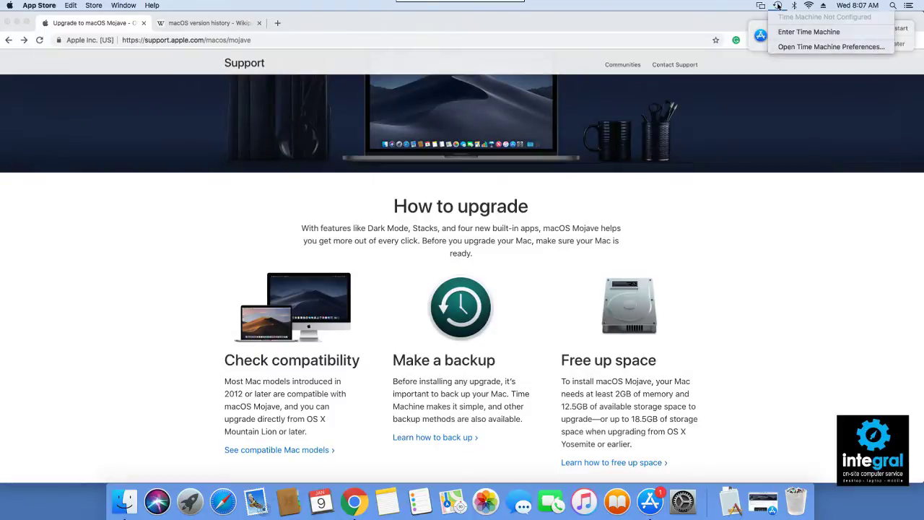
pyautogui.click(721, 6)
# - Compare the Free up space requirements with the Mac's memory and the available storage on Macintosh HD in About This Mac
pyautogui.scroll(-3, 501, 355)
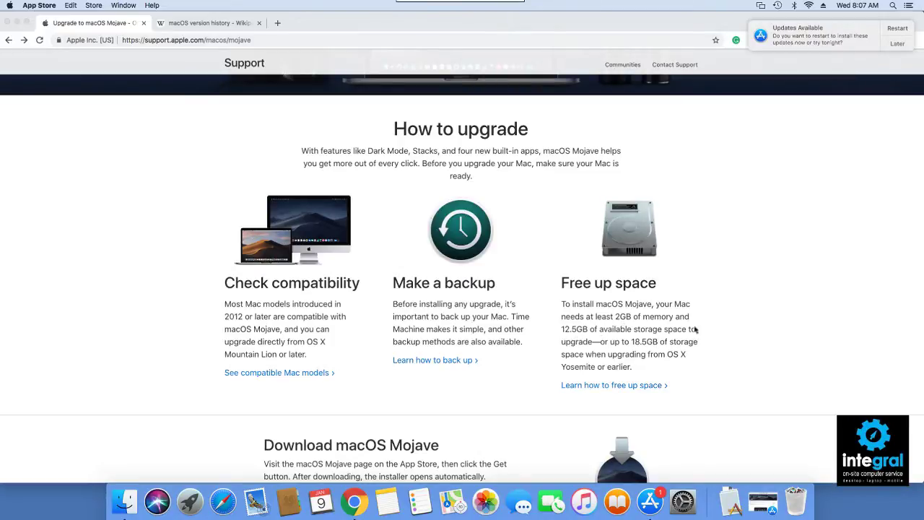
pyautogui.scroll(-1, 665, 361)
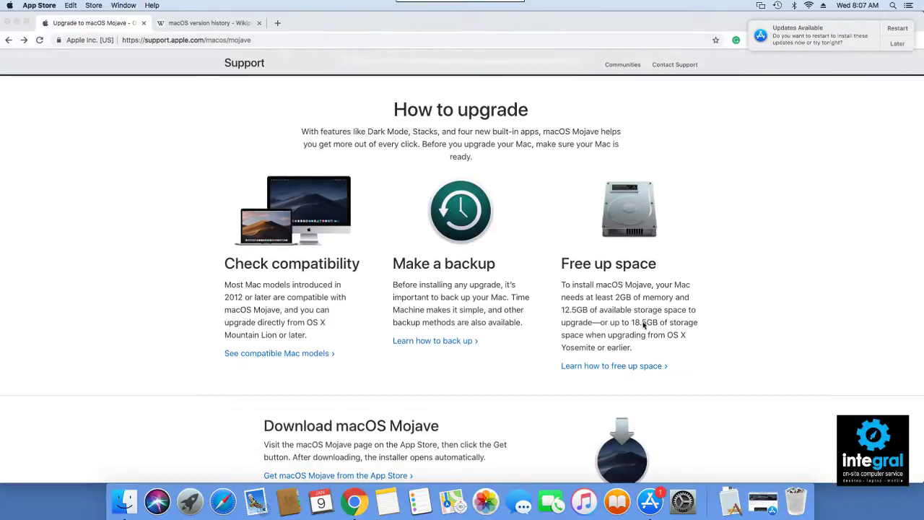
pyautogui.scroll(-2, 600, 298)
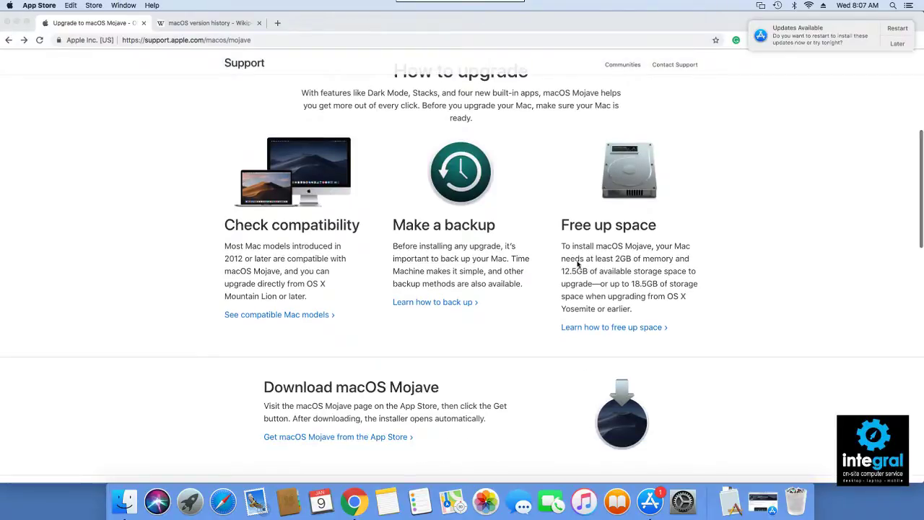
pyautogui.scroll(1, 599, 299)
pyautogui.click(11, 6)
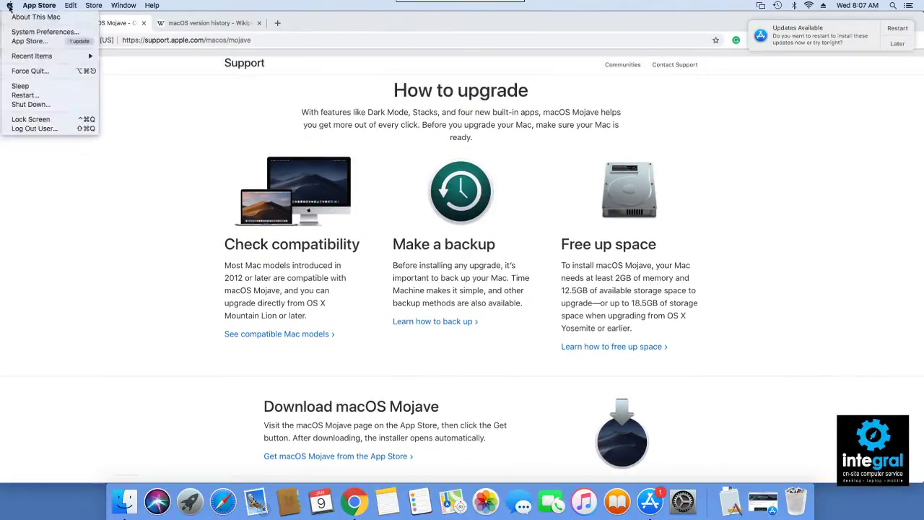
pyautogui.click(62, 18)
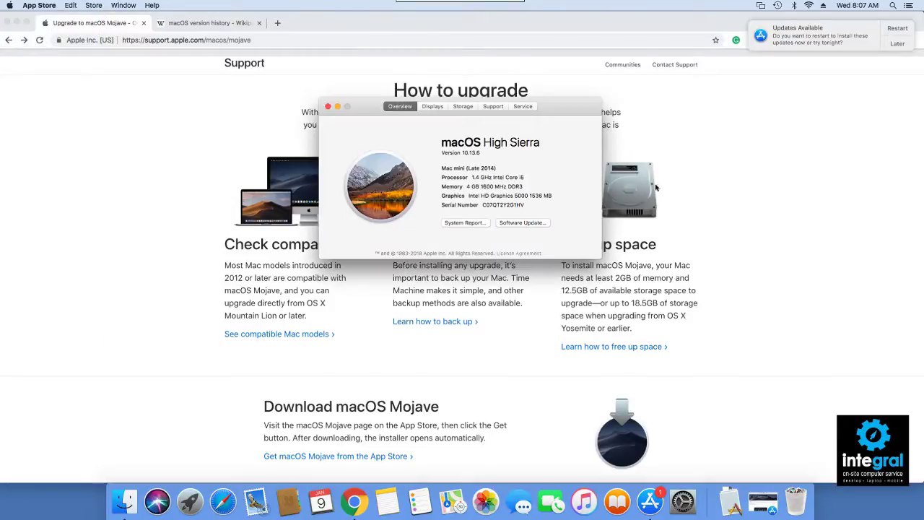
pyautogui.click(465, 107)
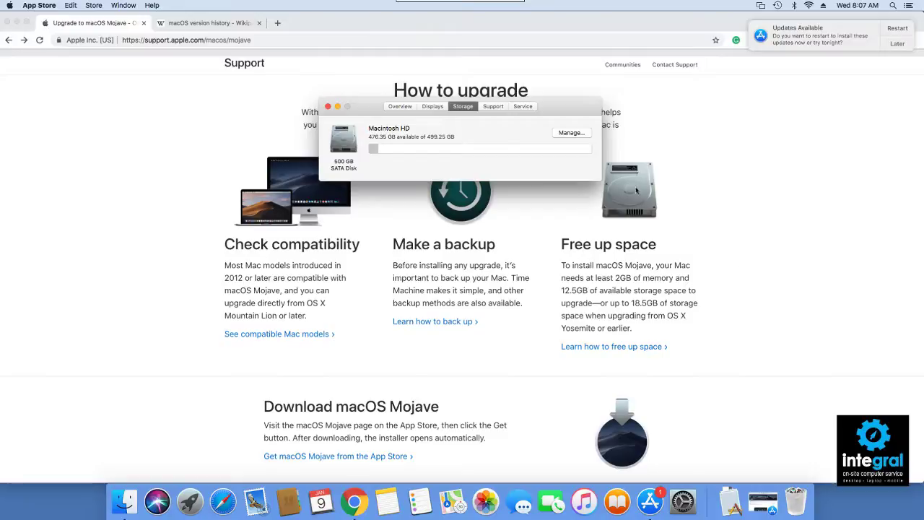
pyautogui.moveTo(423, 152)
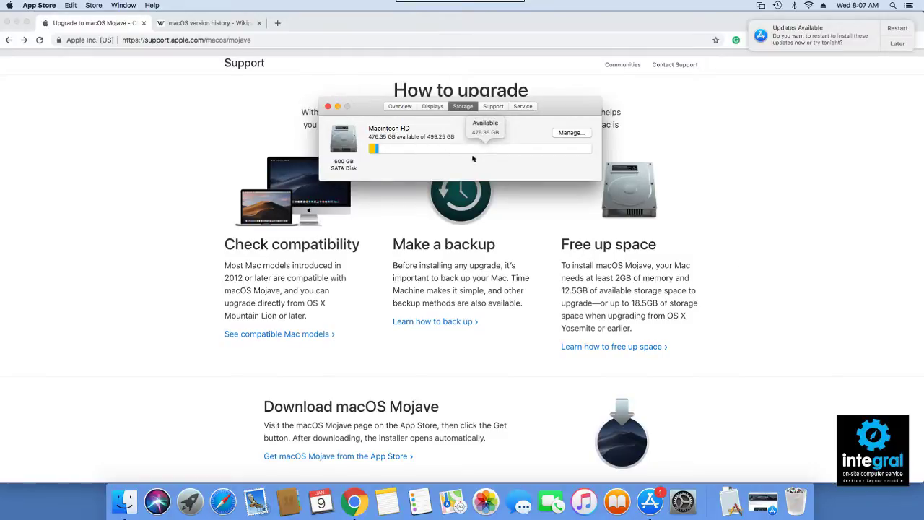
pyautogui.moveTo(486, 152)
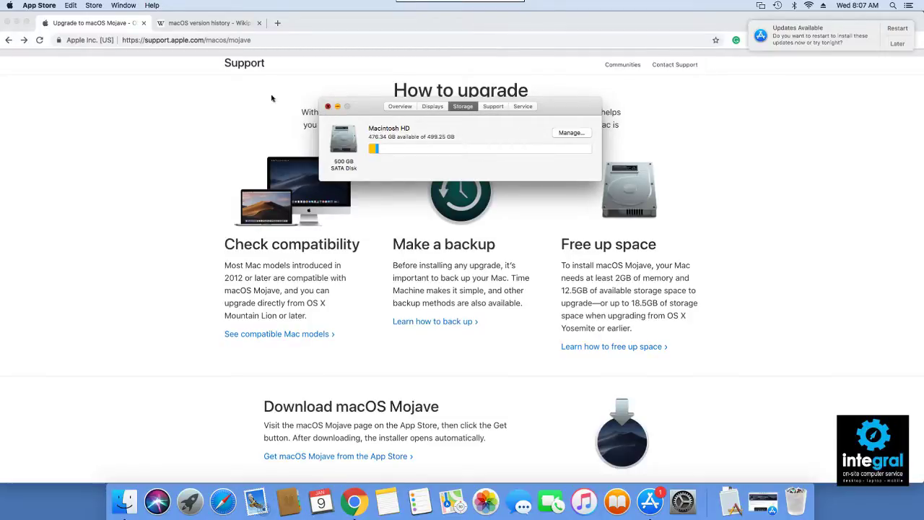
# - Close the About This Mac window and minimize the browser to clear the desktop
pyautogui.press('super+w')
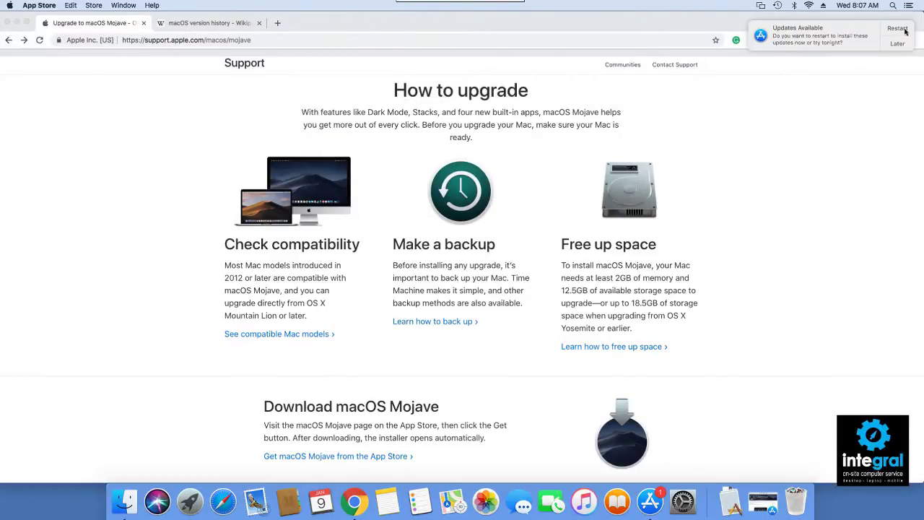
pyautogui.click(17, 23)
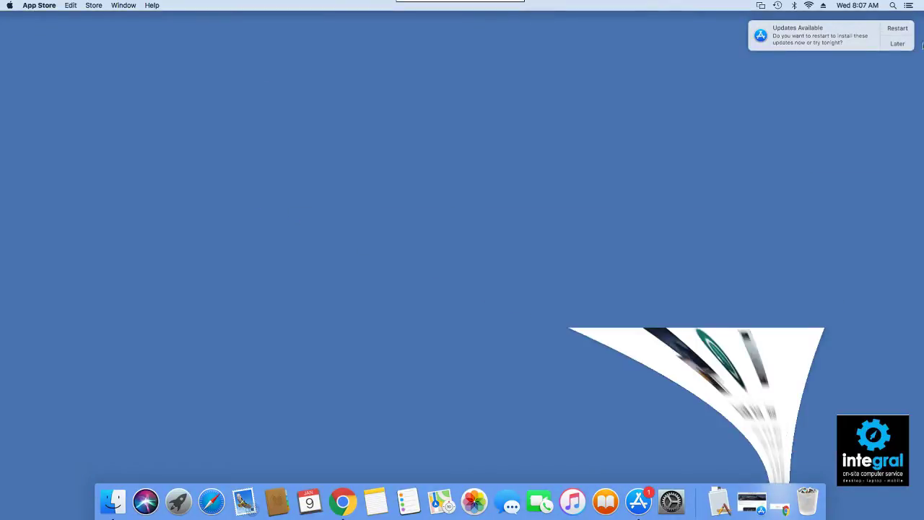